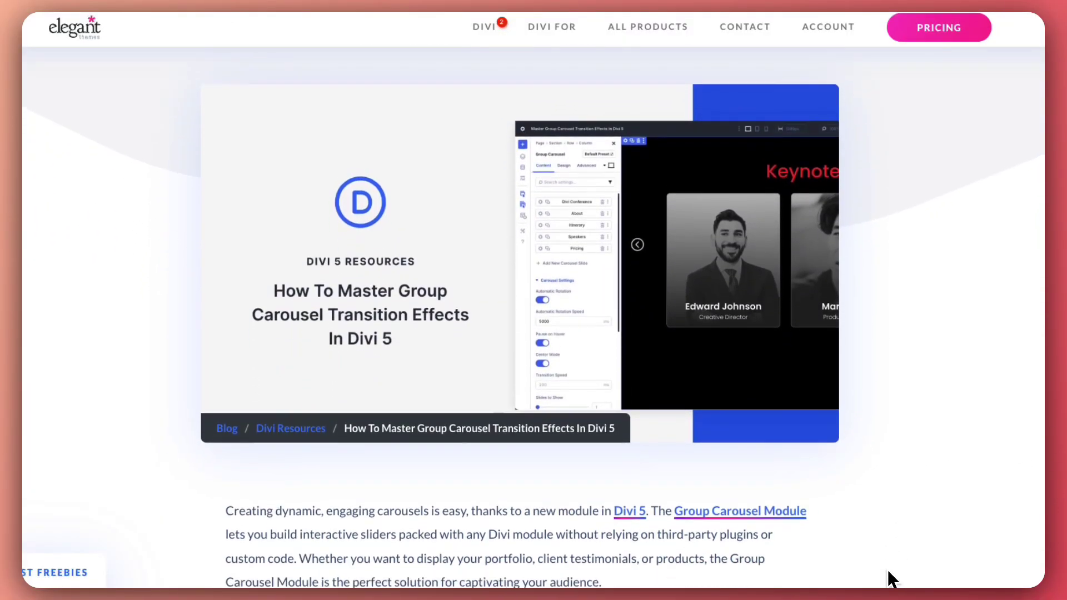
- Scroll the Group Carousel transition effects article down to its introduction and Table of Contents
{"action": "scroll", "coordinate": [887, 572], "scroll_direction": "down", "scroll_amount": 6}
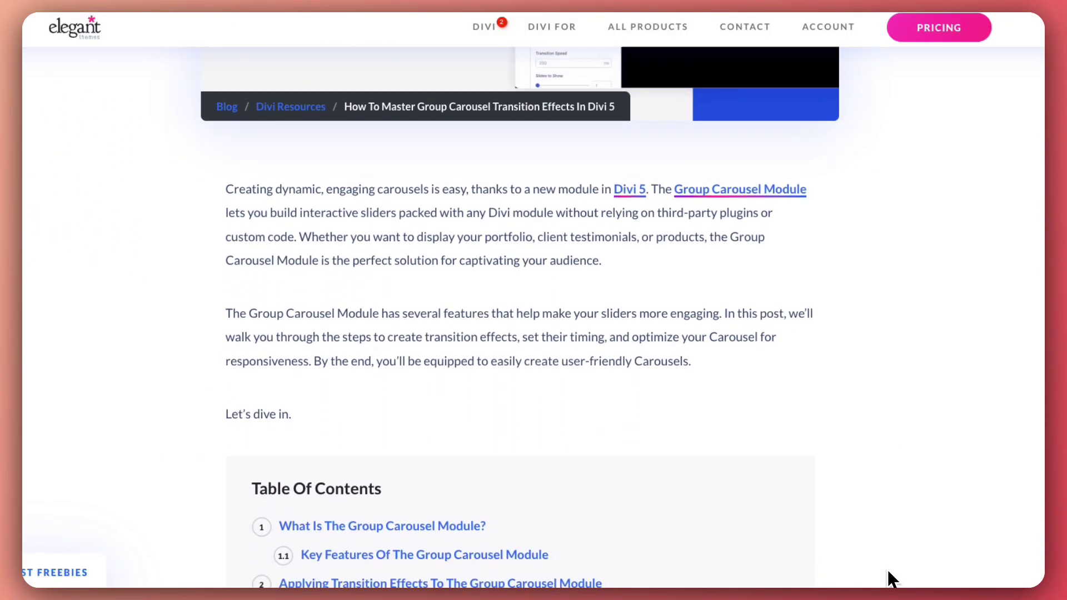
{"action": "scroll", "coordinate": [887, 569], "scroll_direction": "down", "scroll_amount": 3}
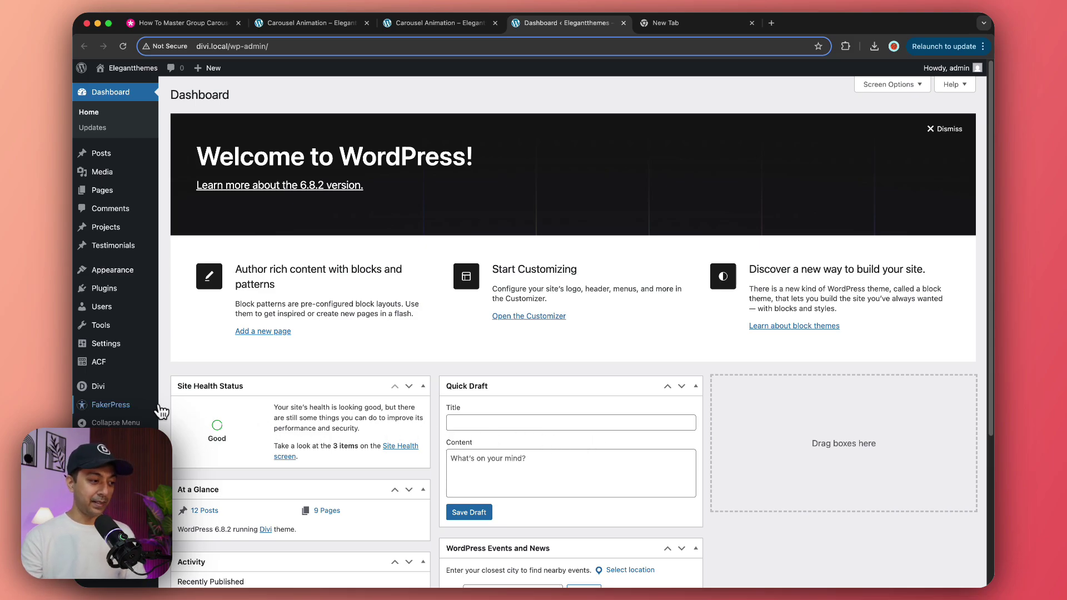
- Open the Divi Library layouts, view the Import tab of Import & Export, then close it
{"action": "mouse_move", "coordinate": [102, 388]}
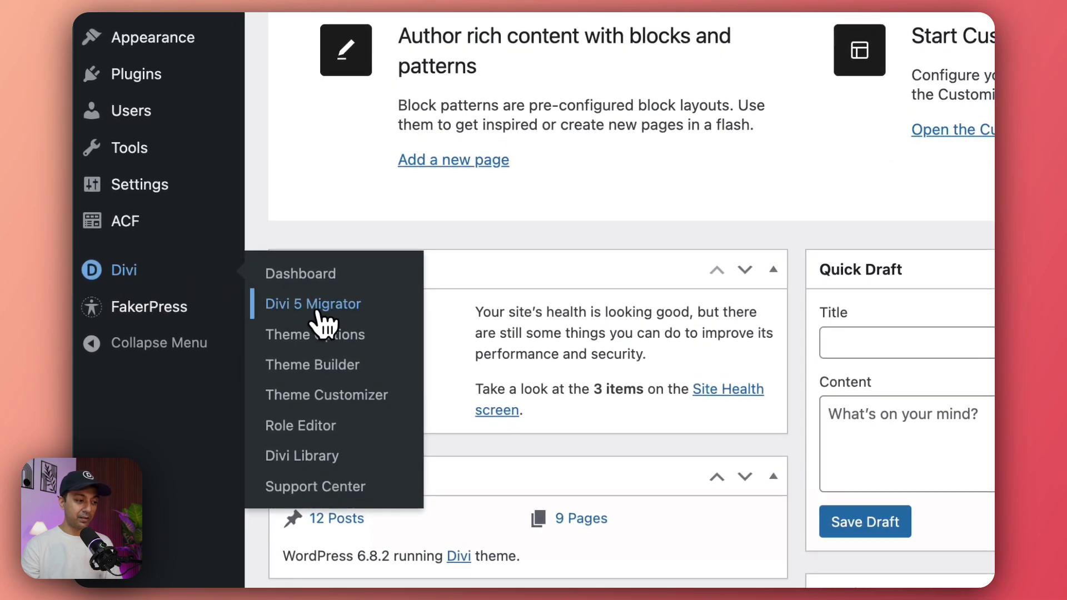
{"action": "left_click", "coordinate": [331, 457]}
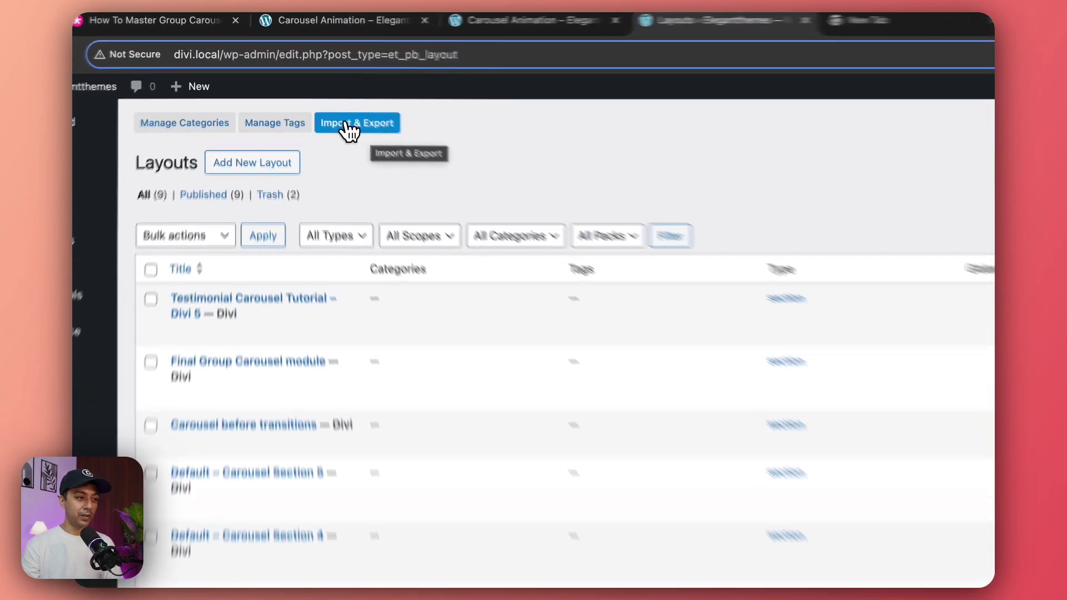
{"action": "left_click", "coordinate": [335, 95]}
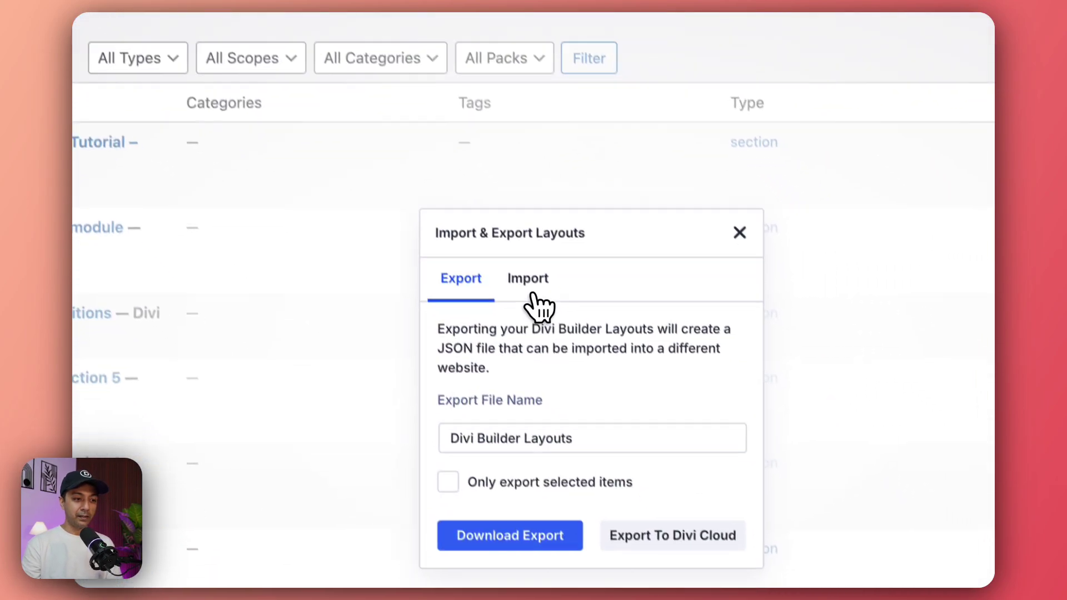
{"action": "left_click", "coordinate": [746, 515]}
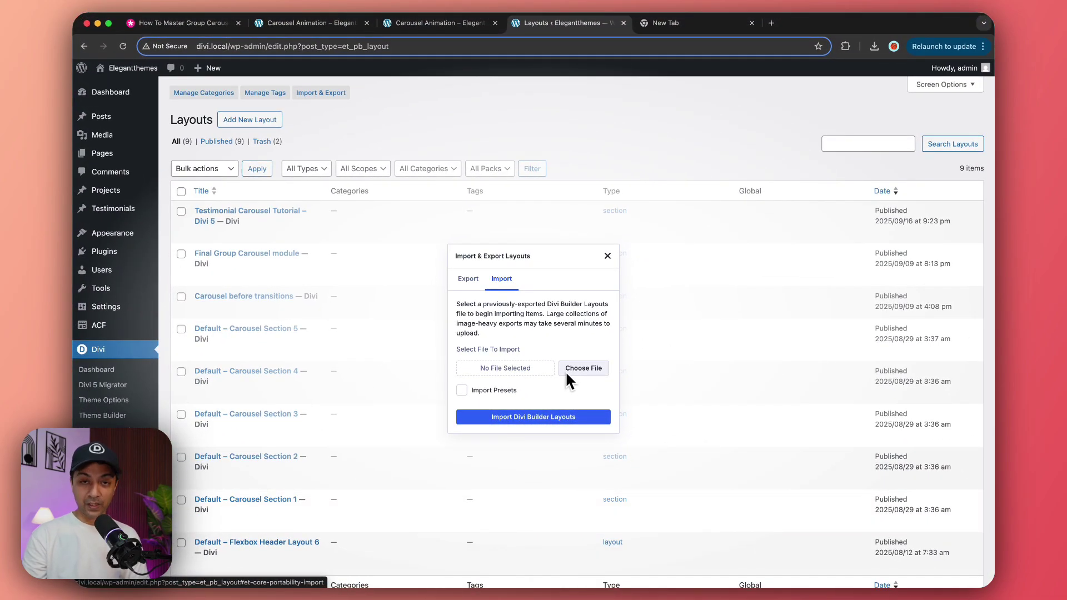
{"action": "key", "text": "Escape"}
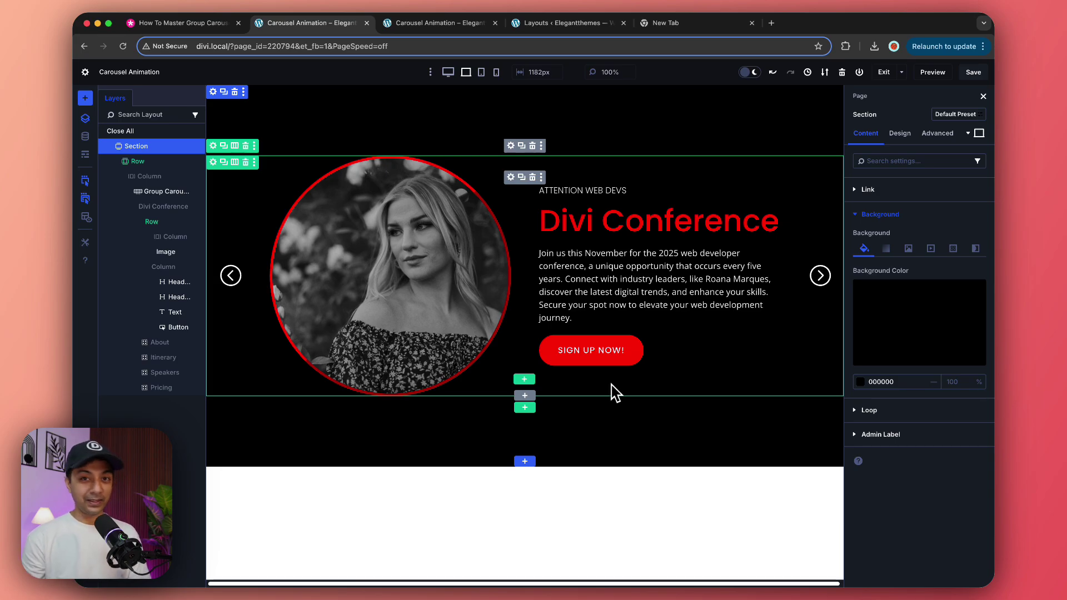
- Select the Divi Conference slide group and open its settings
{"action": "left_click", "coordinate": [615, 393]}
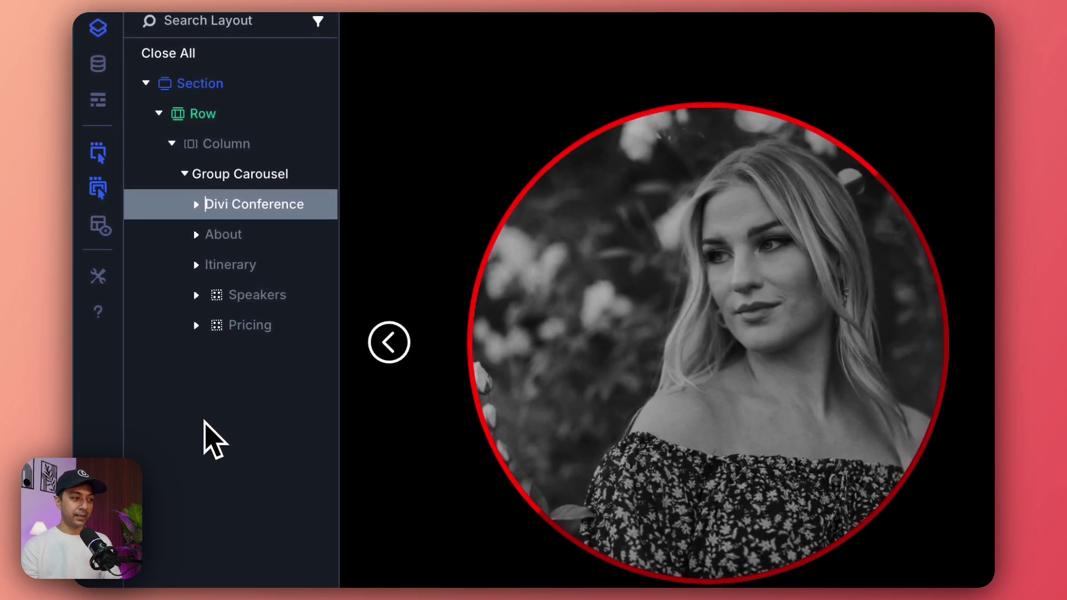
{"action": "double_click", "coordinate": [223, 190]}
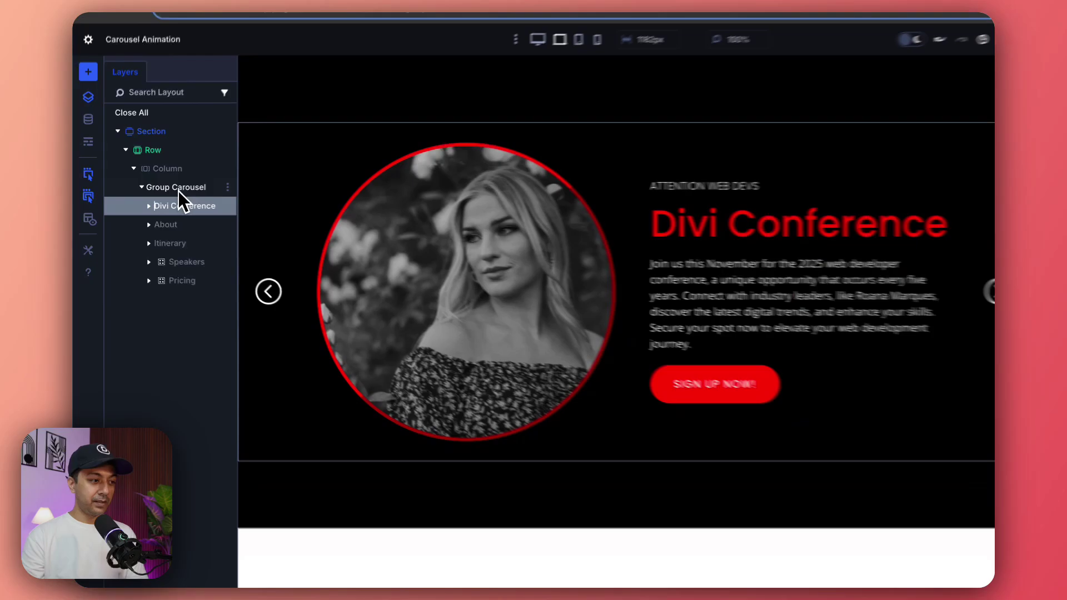
{"action": "left_click", "coordinate": [254, 203]}
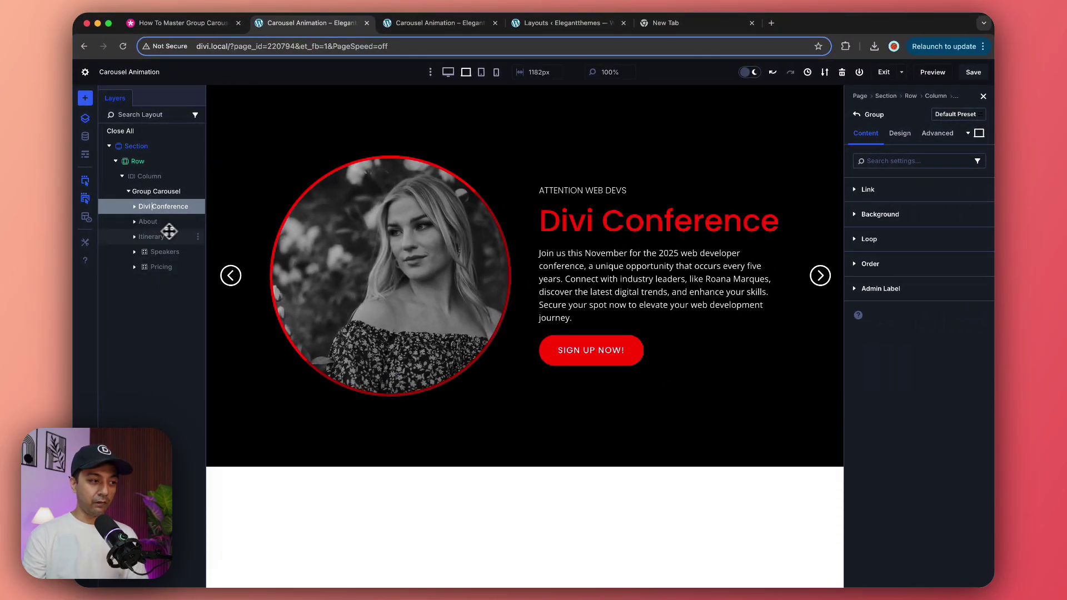
- Preview the About, Itinerary, Keynote Speakers and Pricing slides, then expand the Divi Conference slide
{"action": "double_click", "coordinate": [164, 222]}
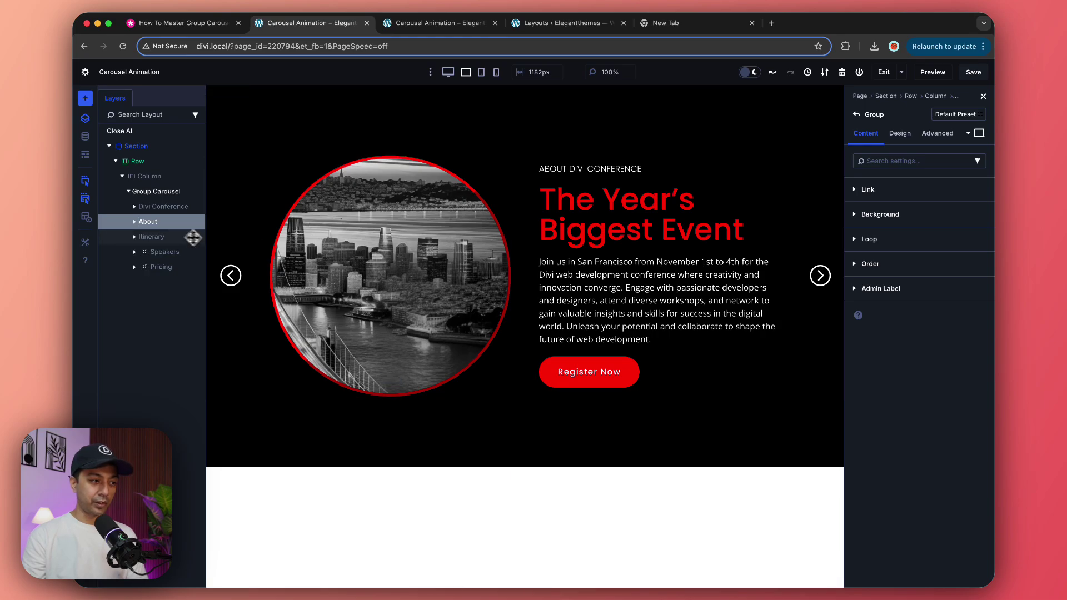
{"action": "left_click", "coordinate": [162, 238]}
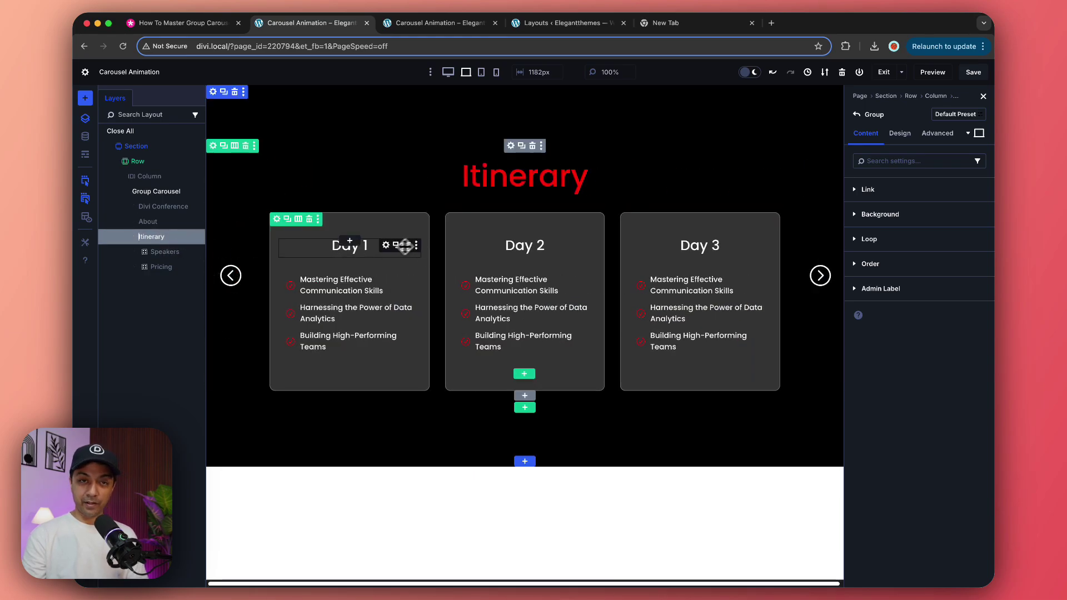
{"action": "left_click", "coordinate": [203, 253]}
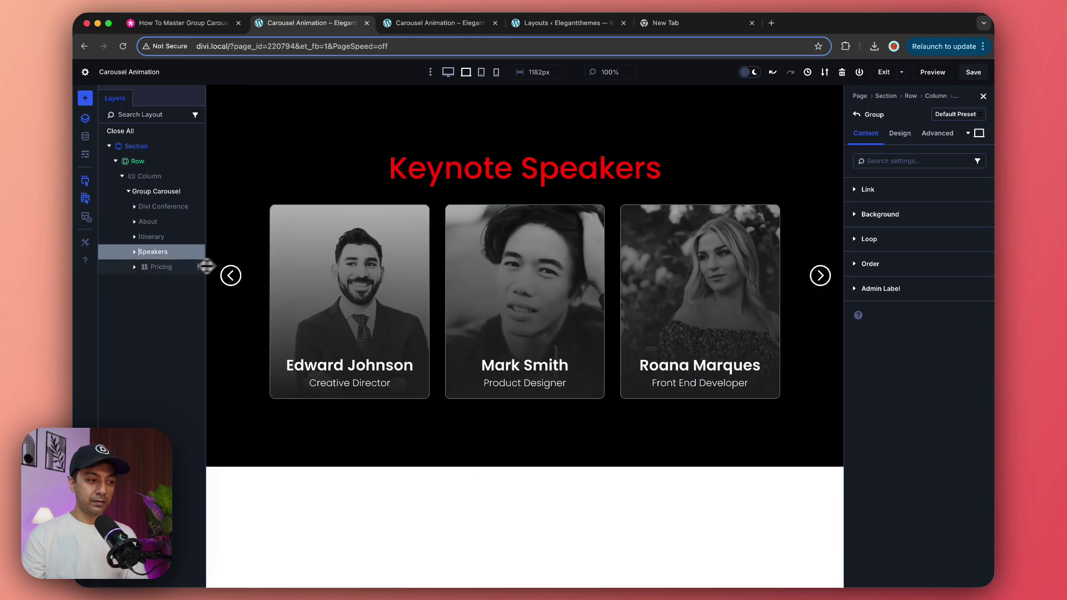
{"action": "left_click", "coordinate": [159, 270]}
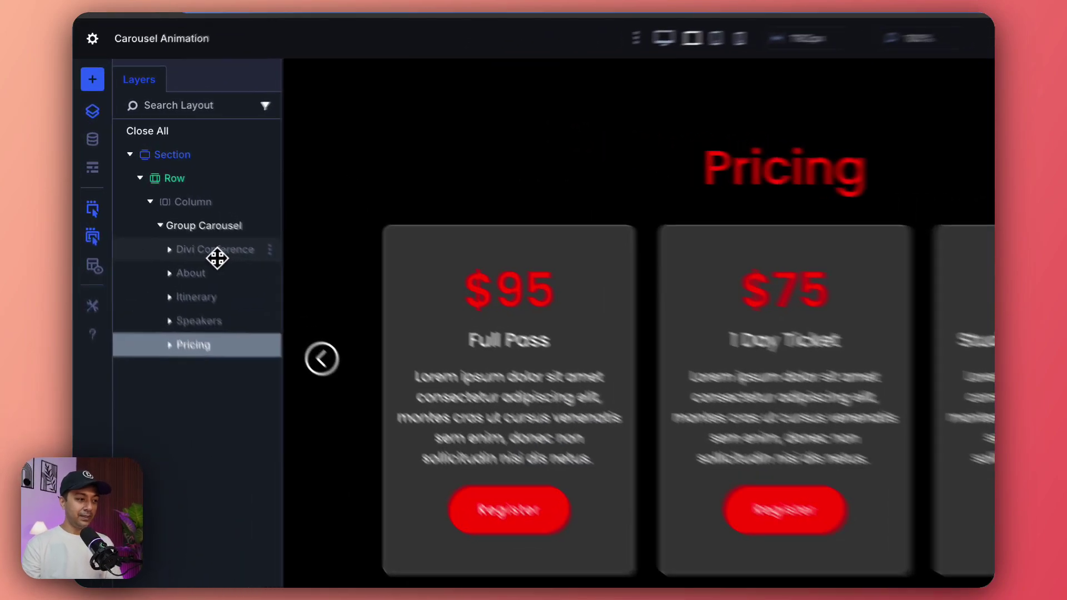
{"action": "left_click", "coordinate": [165, 210]}
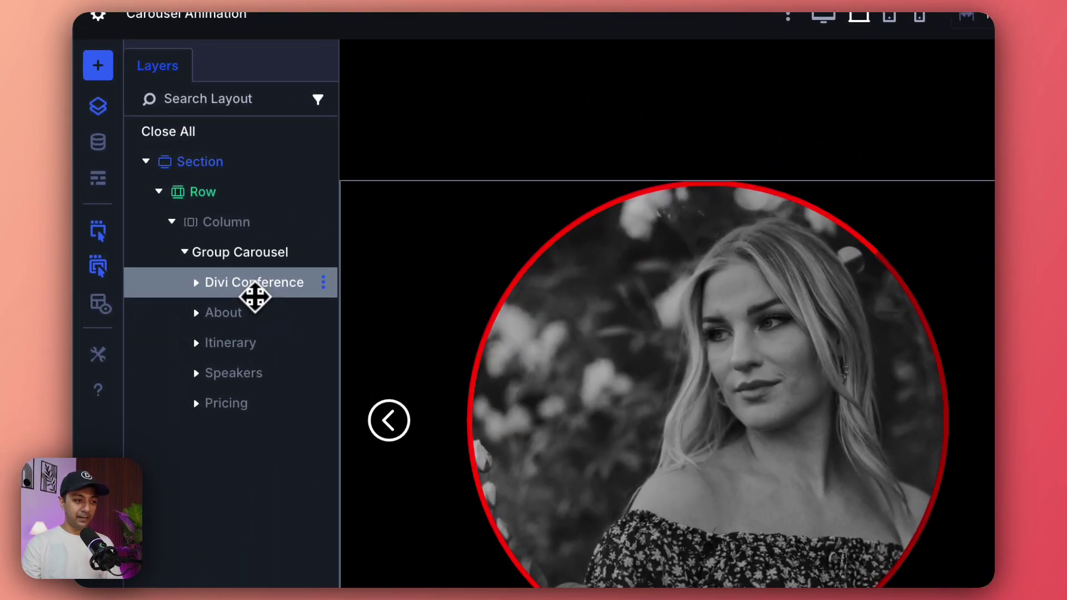
{"action": "left_click", "coordinate": [196, 284]}
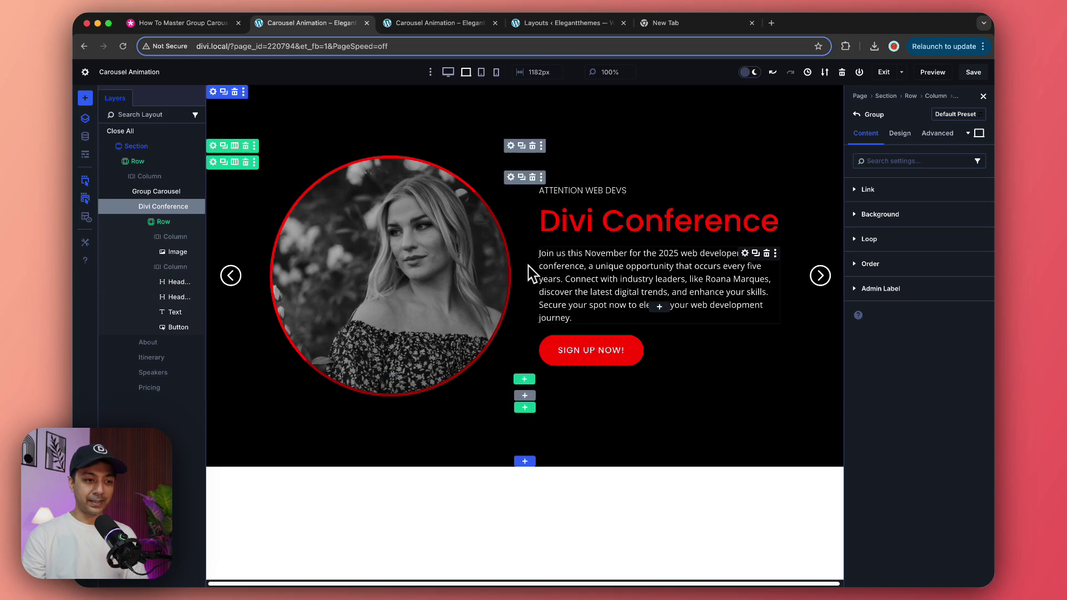
- Give the Divi Conference image column a Slide entrance animation from the Right at 50% intensity
{"action": "left_click", "coordinate": [173, 237]}
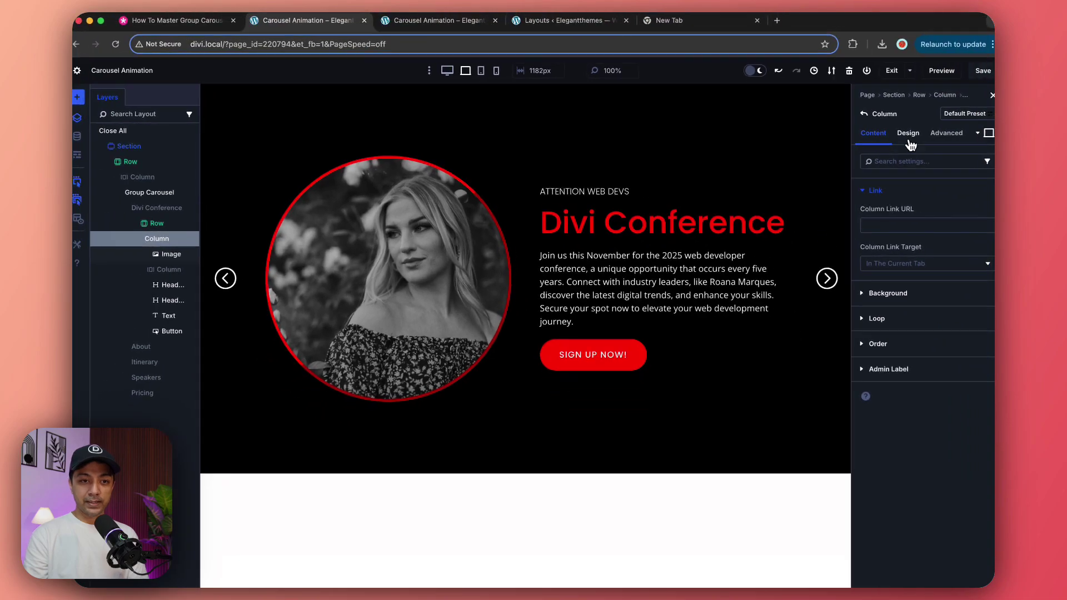
{"action": "left_click", "coordinate": [900, 135]}
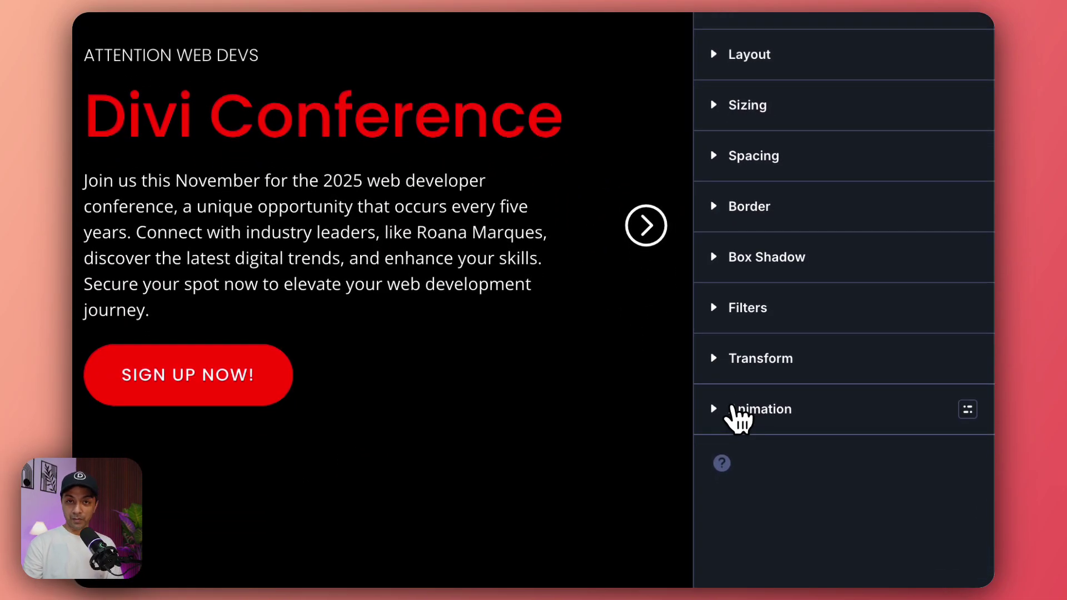
{"action": "left_click", "coordinate": [718, 415]}
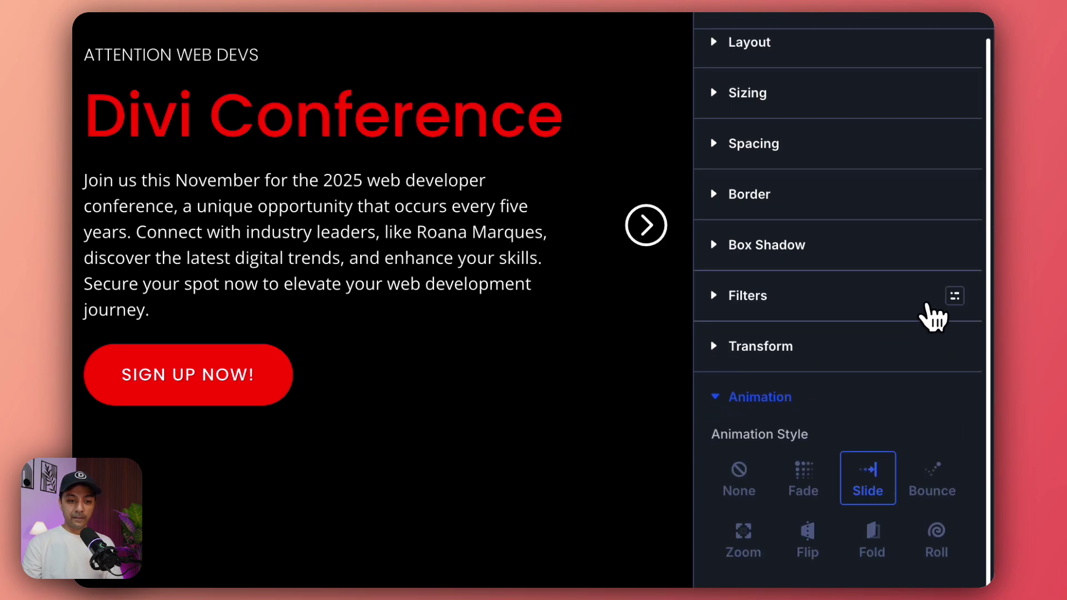
{"action": "scroll", "coordinate": [923, 309], "scroll_direction": "down", "scroll_amount": 5}
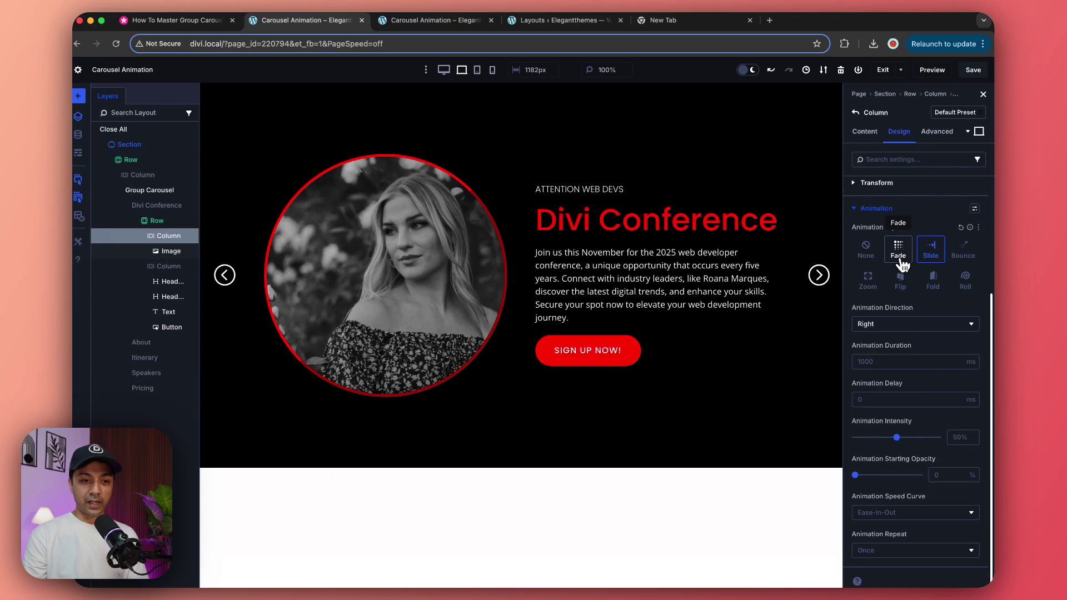
{"action": "left_click", "coordinate": [839, 214]}
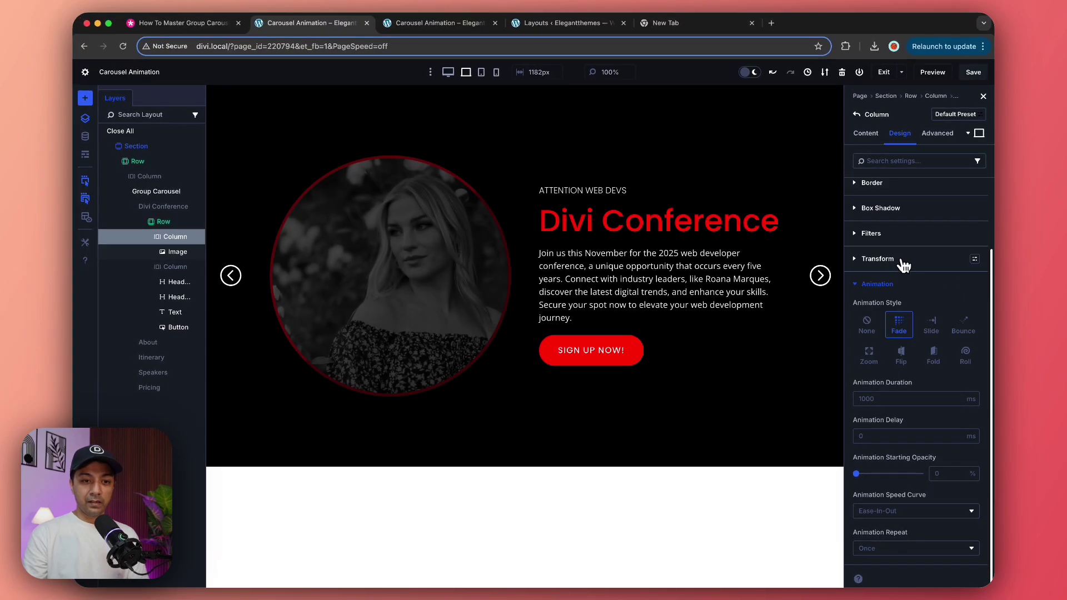
{"action": "left_click", "coordinate": [932, 328]}
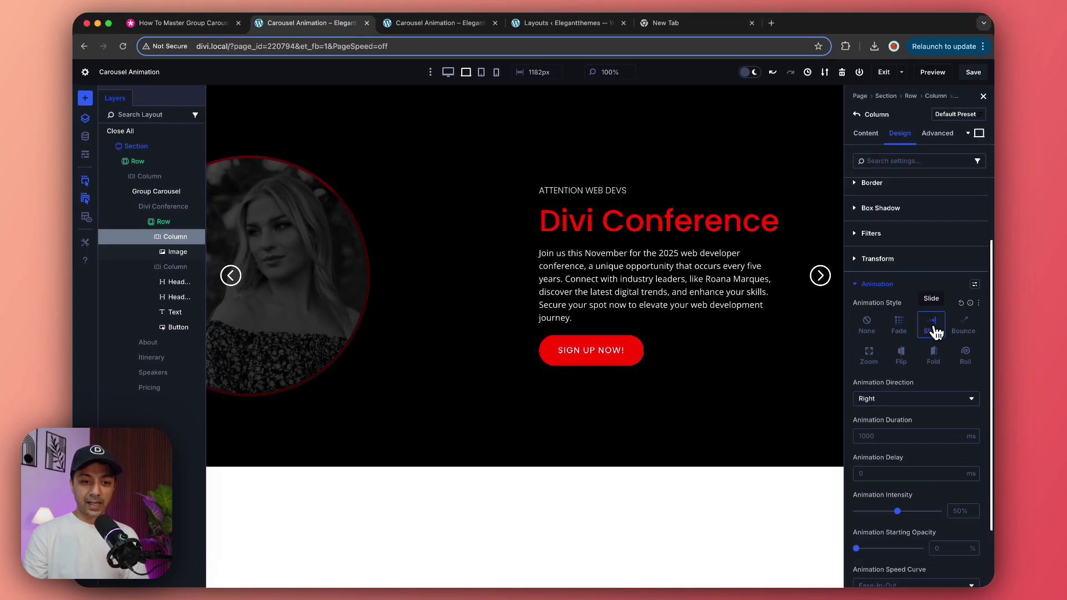
{"action": "left_click", "coordinate": [966, 334]}
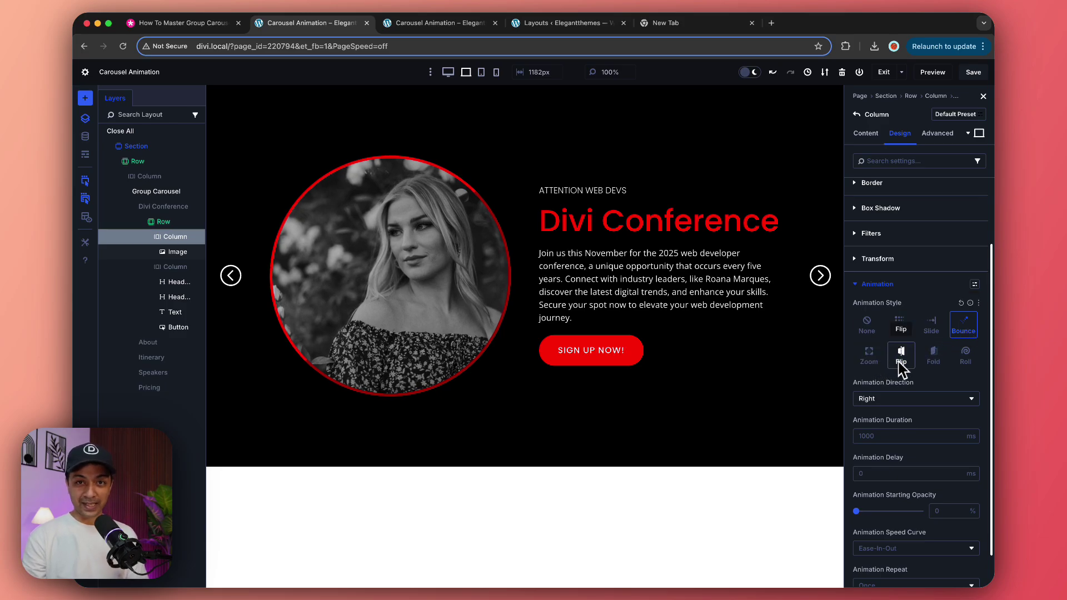
{"action": "left_click", "coordinate": [929, 333]}
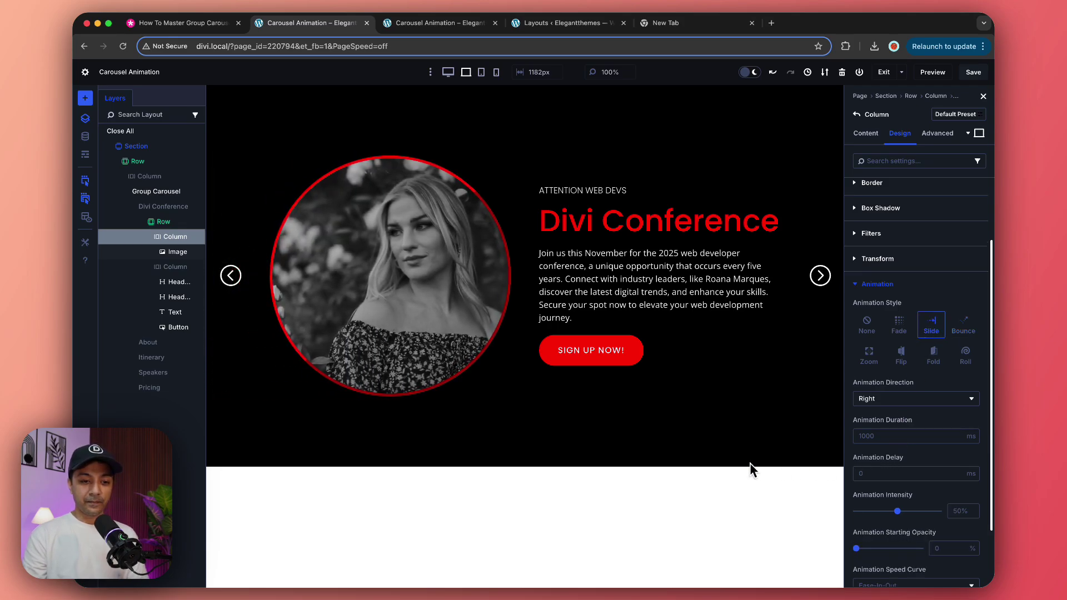
{"action": "left_click", "coordinate": [878, 407]}
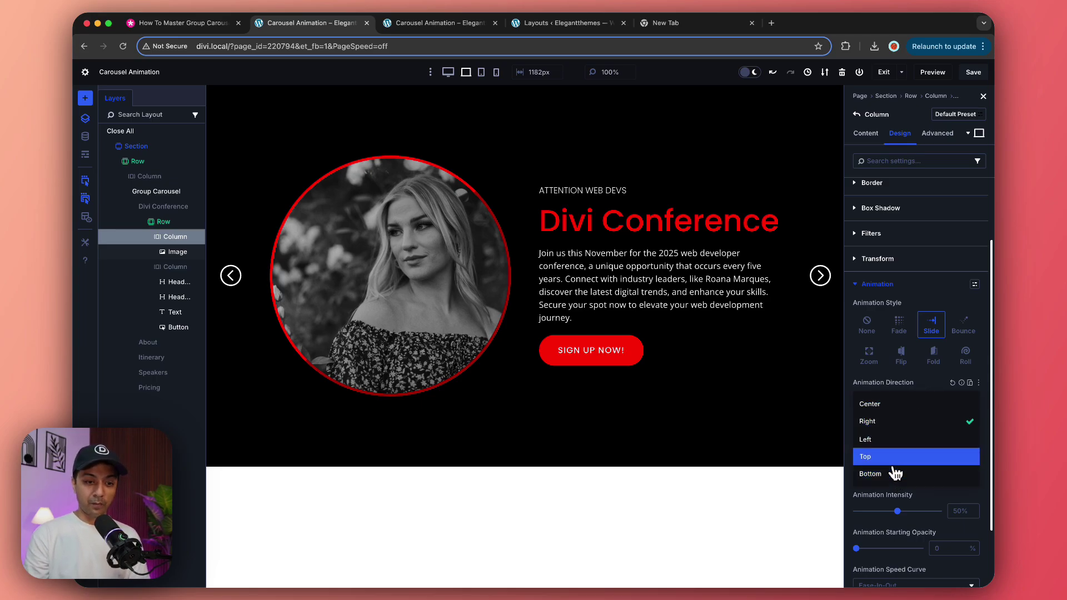
{"action": "left_click", "coordinate": [889, 393]}
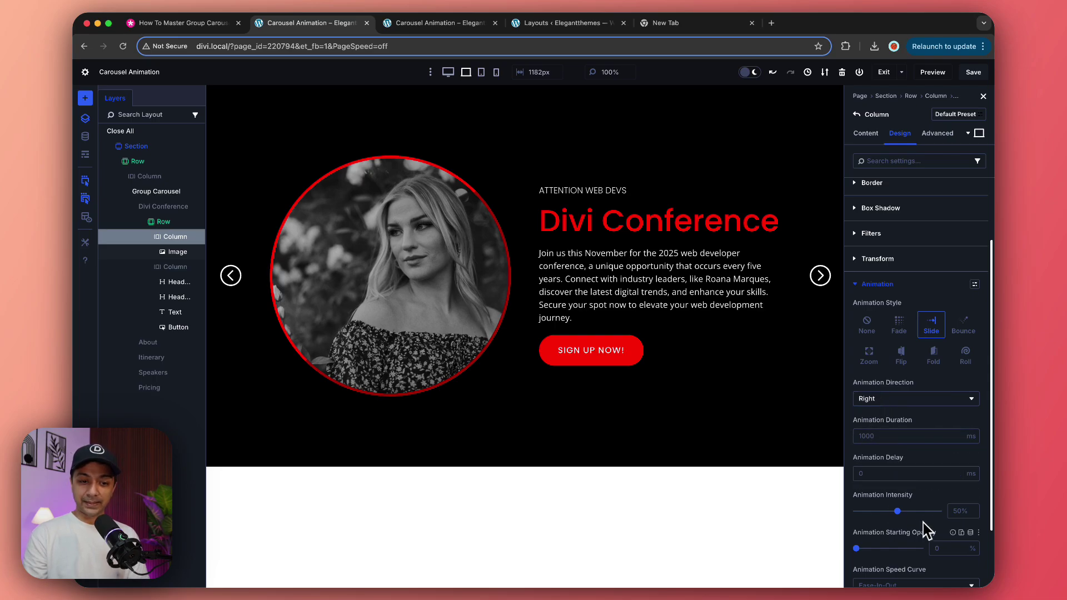
{"action": "scroll", "coordinate": [926, 530], "scroll_direction": "down", "scroll_amount": 1}
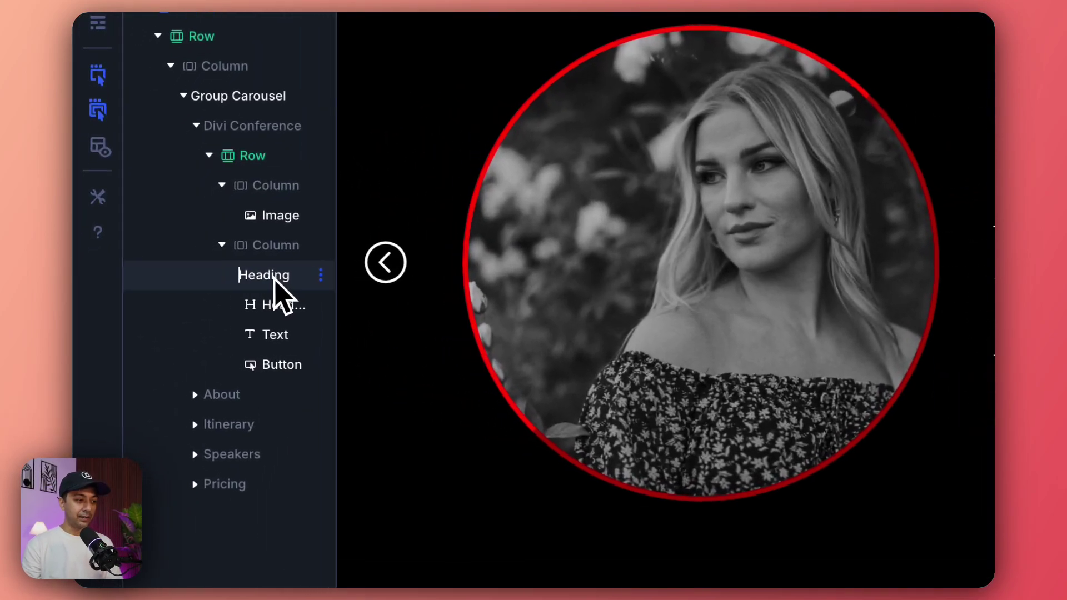
- Give the slide's first heading a Slide entrance animation from the Left
{"action": "left_click", "coordinate": [272, 277]}
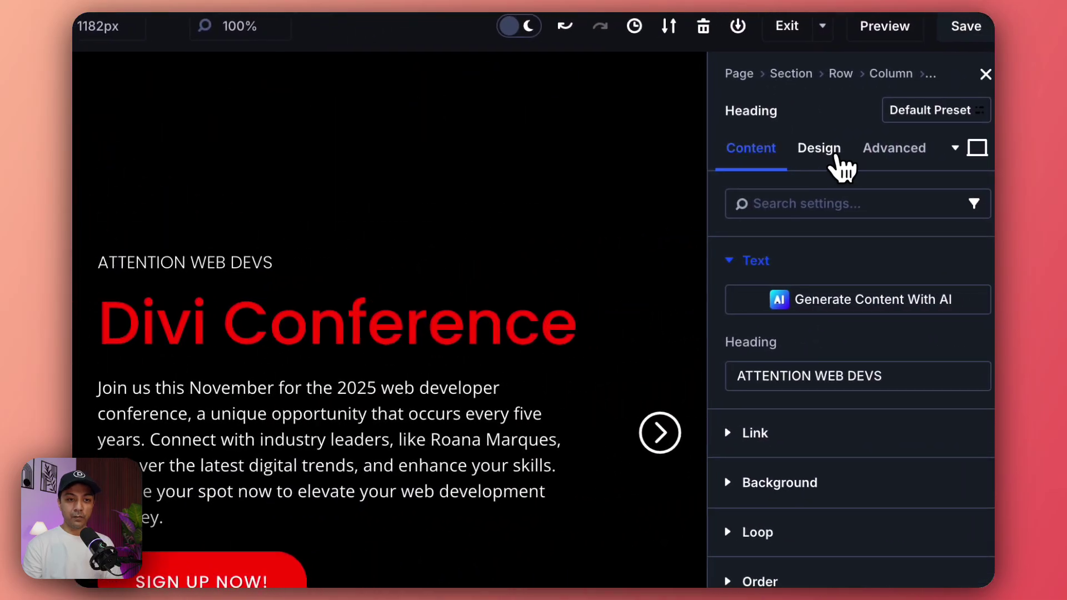
{"action": "left_click", "coordinate": [826, 156]}
{"action": "left_click", "coordinate": [773, 496]}
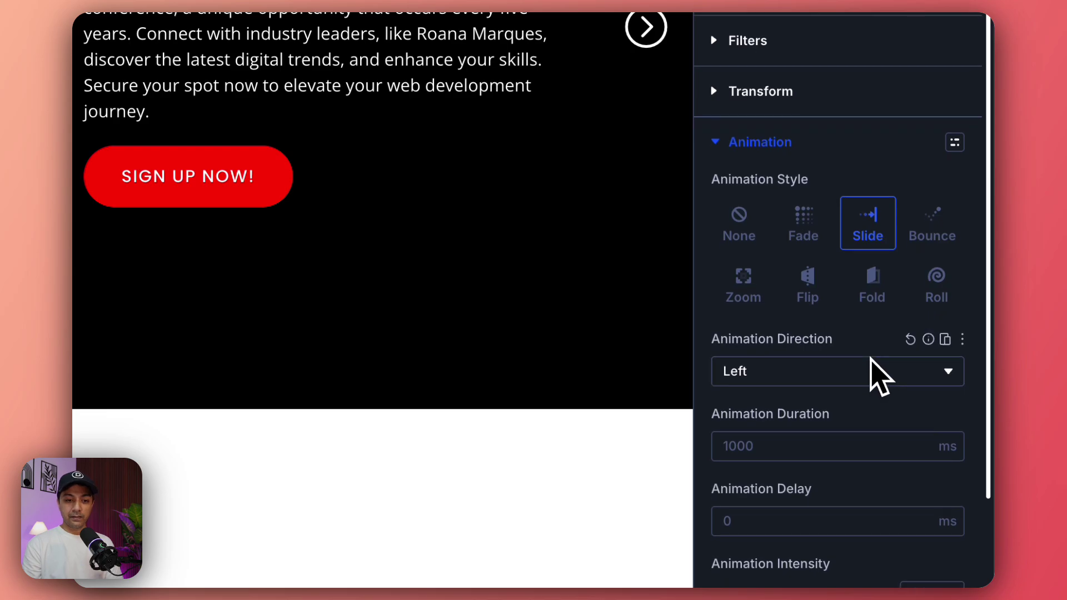
{"action": "left_click", "coordinate": [813, 247]}
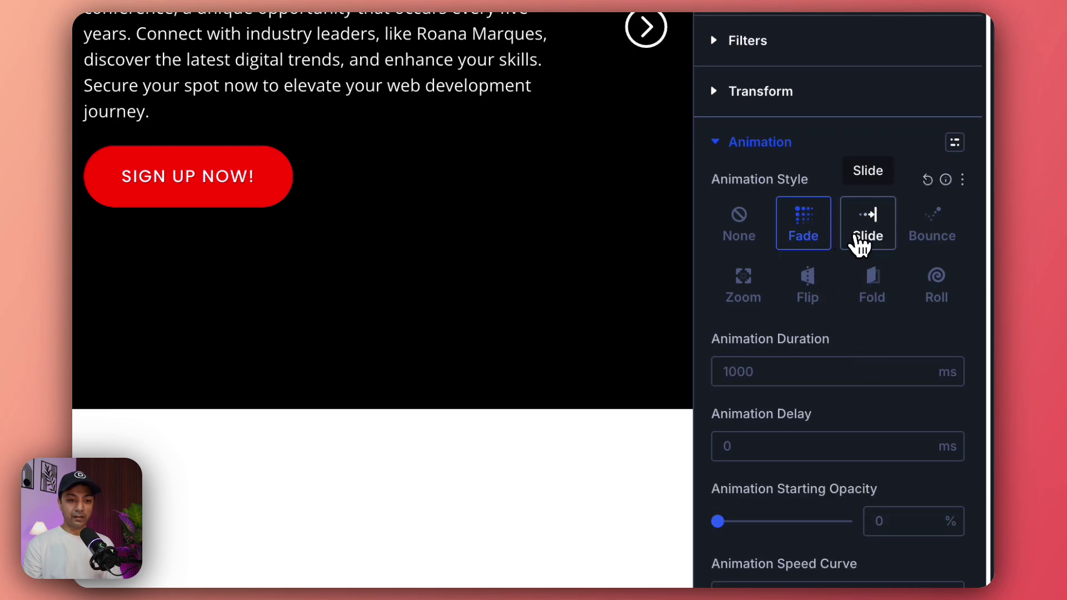
{"action": "left_click", "coordinate": [859, 244]}
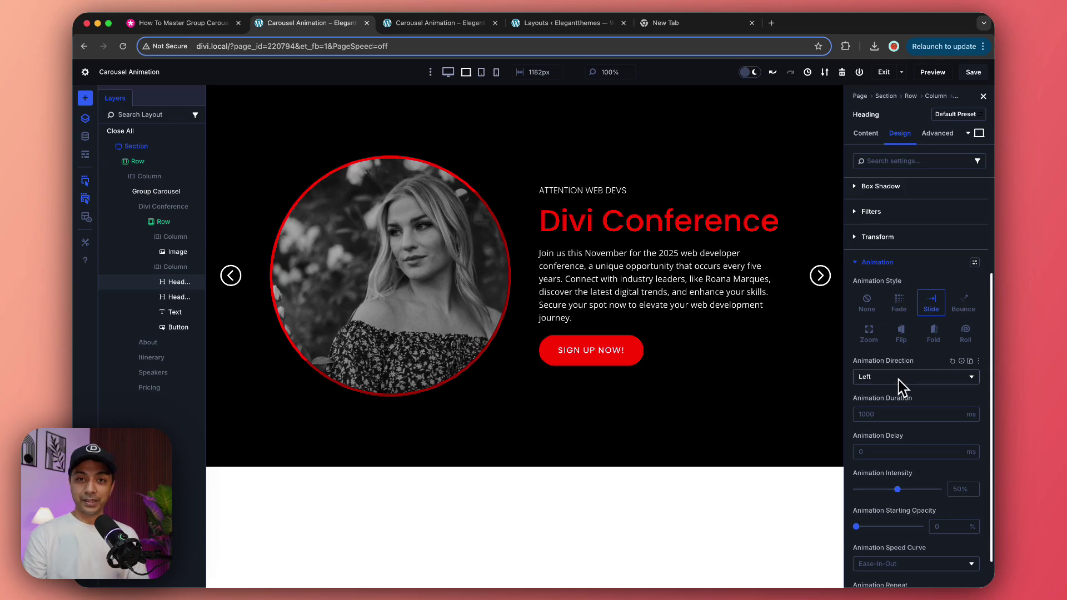
{"action": "scroll", "coordinate": [899, 387], "scroll_direction": "down", "scroll_amount": 1}
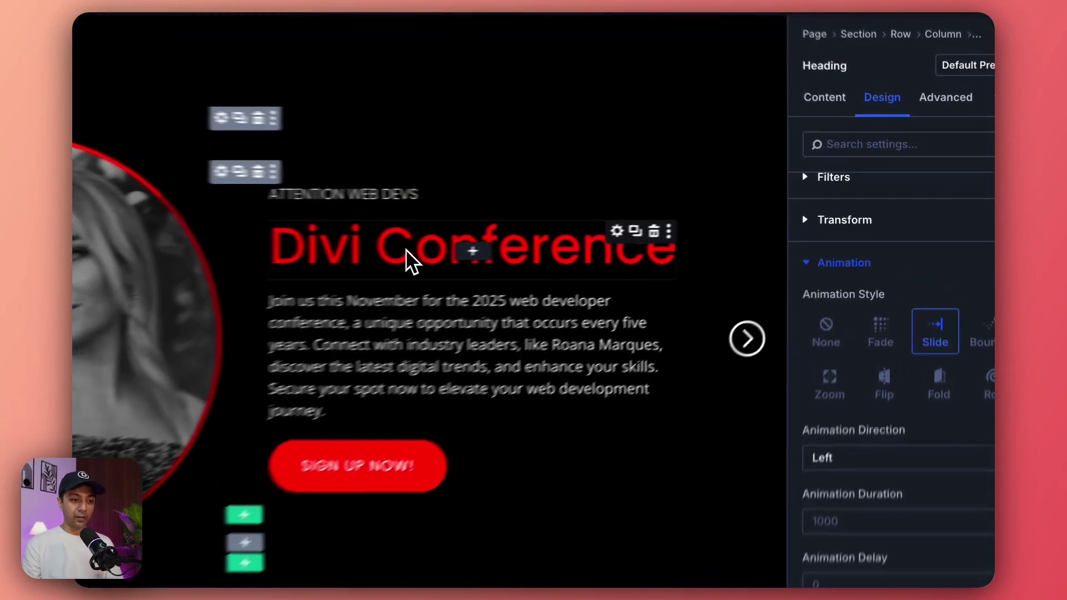
- Make the Divi Conference heading slide in from the Left with a 100 ms delay
{"action": "left_click", "coordinate": [619, 223]}
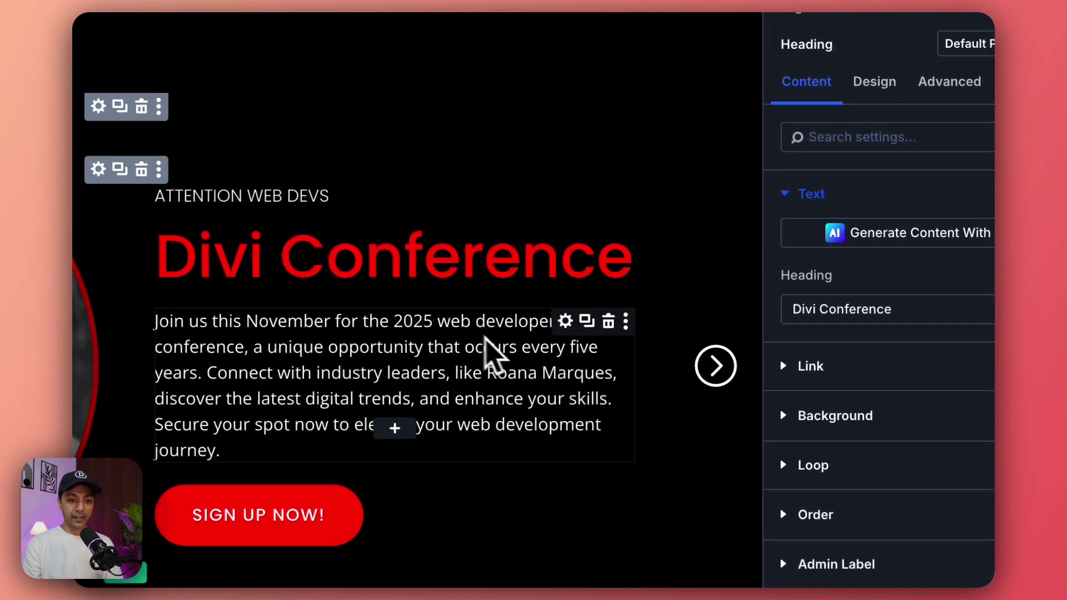
{"action": "left_click", "coordinate": [874, 82]}
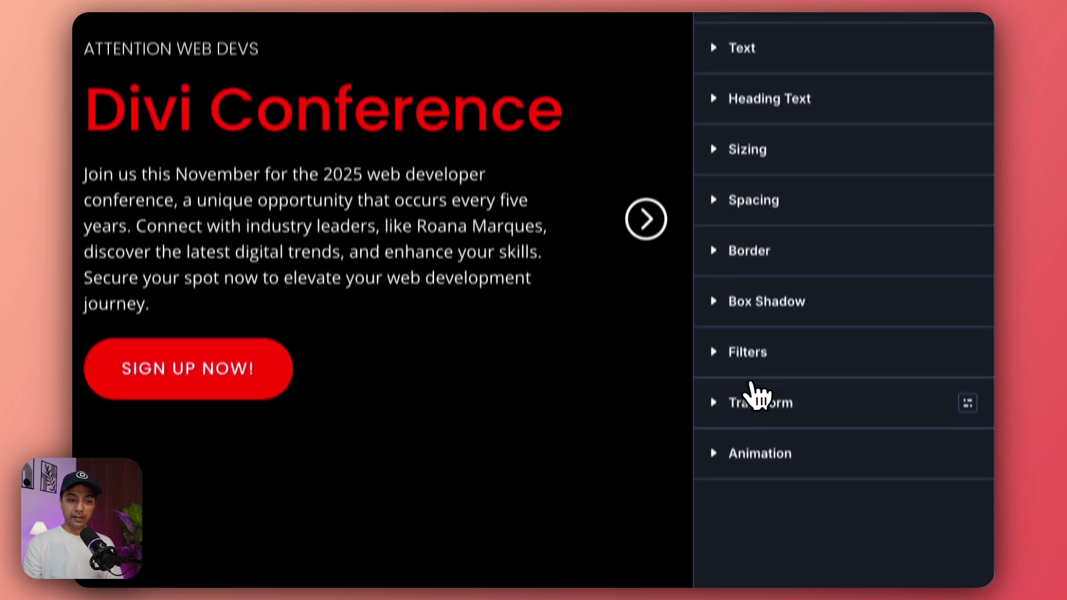
{"action": "left_click", "coordinate": [739, 453]}
{"action": "scroll", "coordinate": [939, 405], "scroll_direction": "down", "scroll_amount": 5}
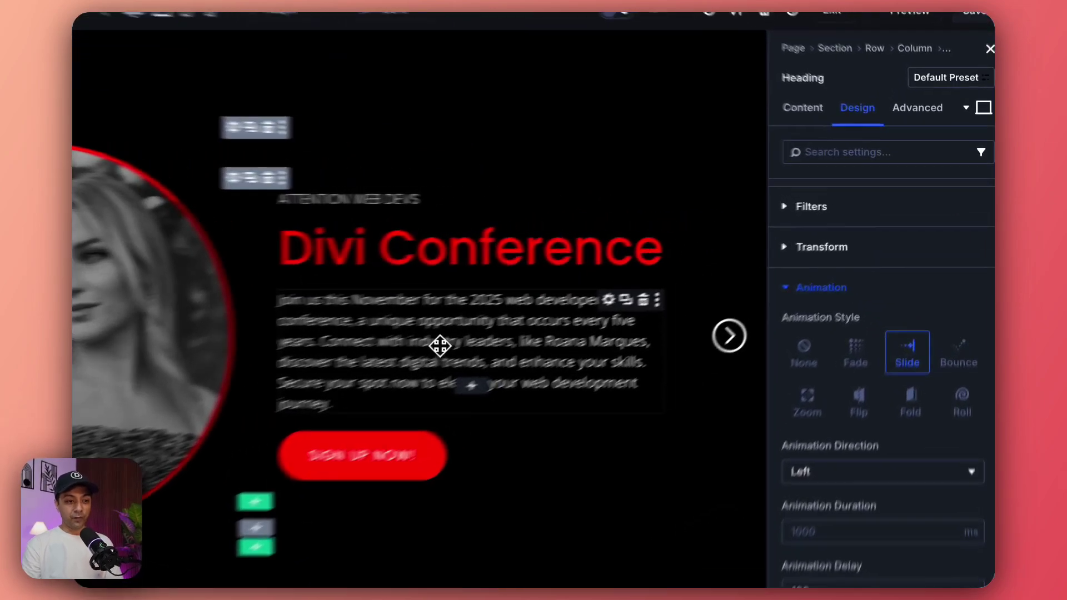
- Make the body text slide in from the Left with 200 ms delay, then reload the preview
{"action": "left_click", "coordinate": [439, 346]}
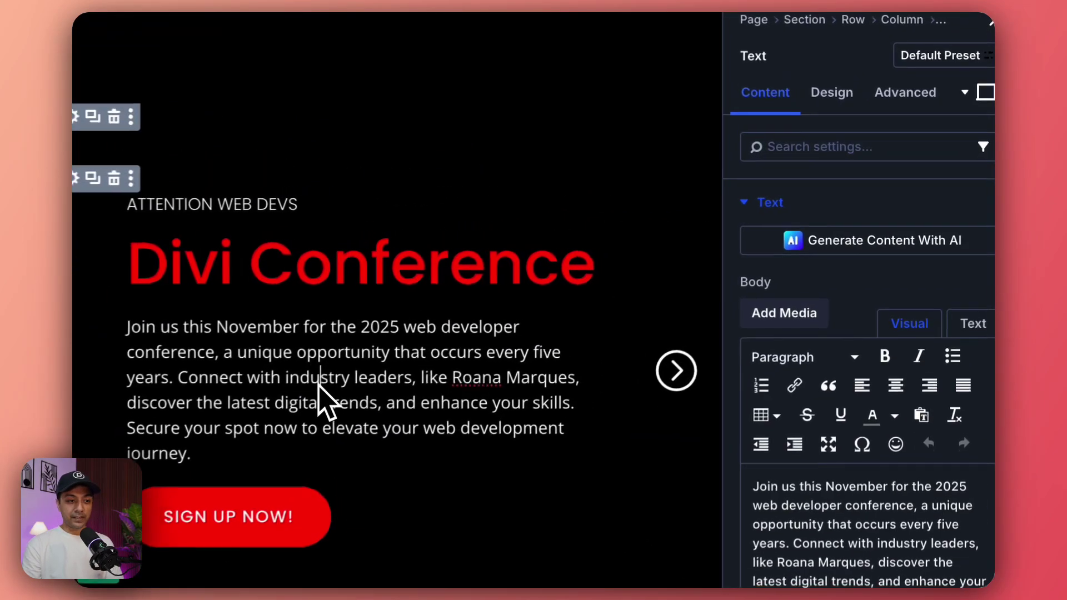
{"action": "left_click", "coordinate": [861, 111]}
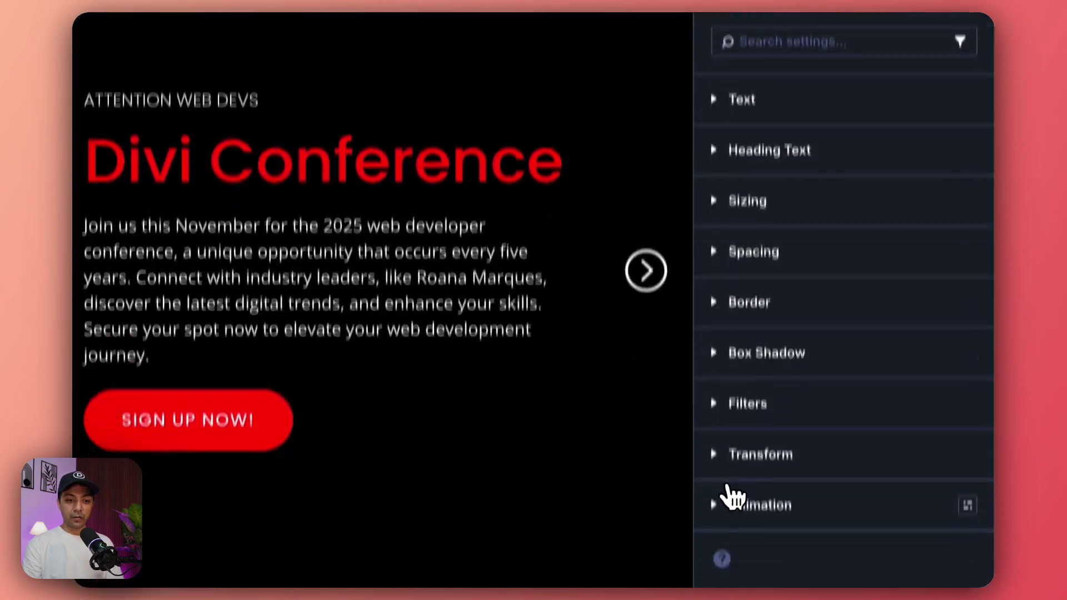
{"action": "left_click", "coordinate": [725, 500]}
{"action": "scroll", "coordinate": [922, 439], "scroll_direction": "down", "scroll_amount": 5}
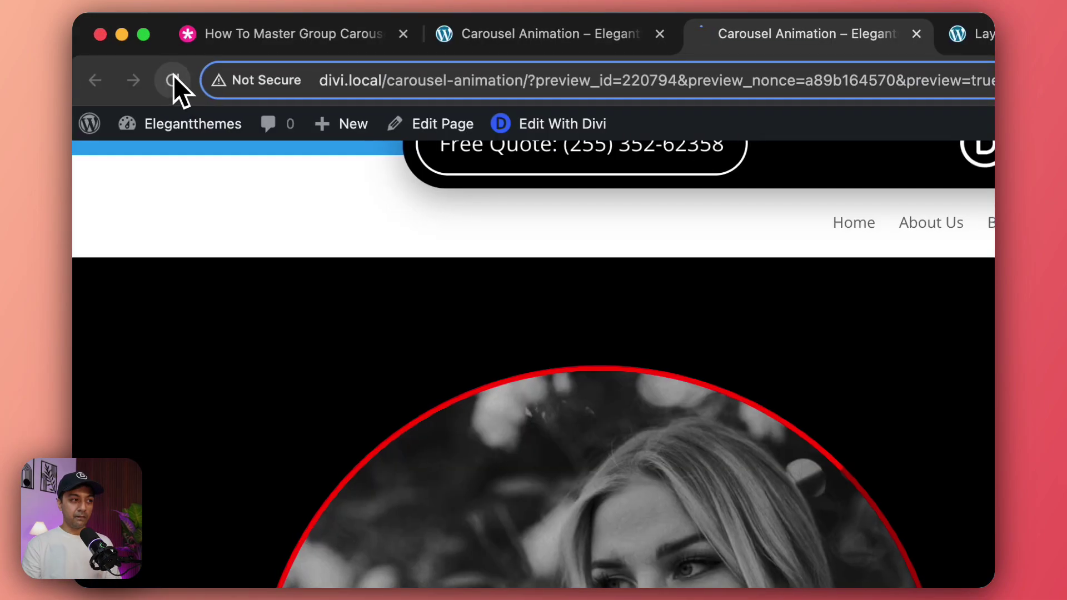
{"action": "left_click", "coordinate": [171, 75]}
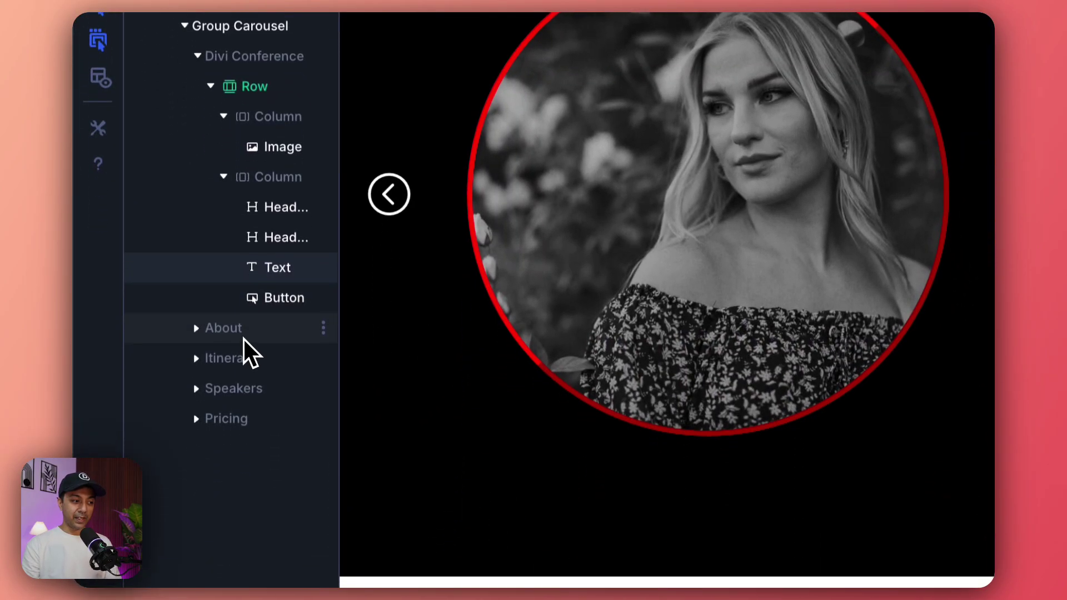
- Animate the About image column with a 5000 ms delay and its heading sliding from Left at 5100 ms
{"action": "double_click", "coordinate": [244, 471]}
{"action": "left_click", "coordinate": [699, 232]}
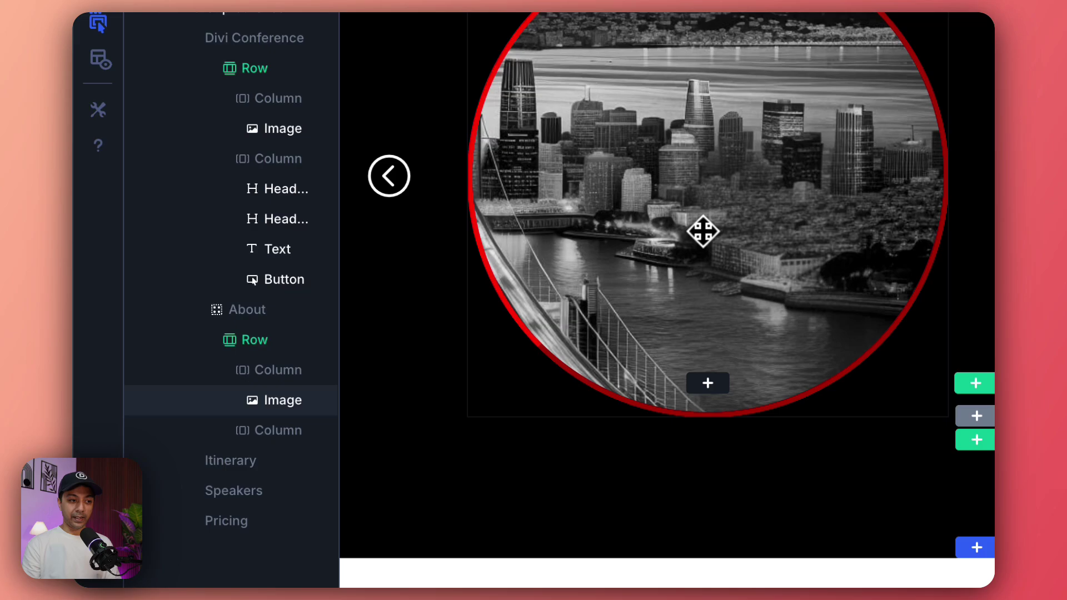
{"action": "left_click", "coordinate": [255, 367]}
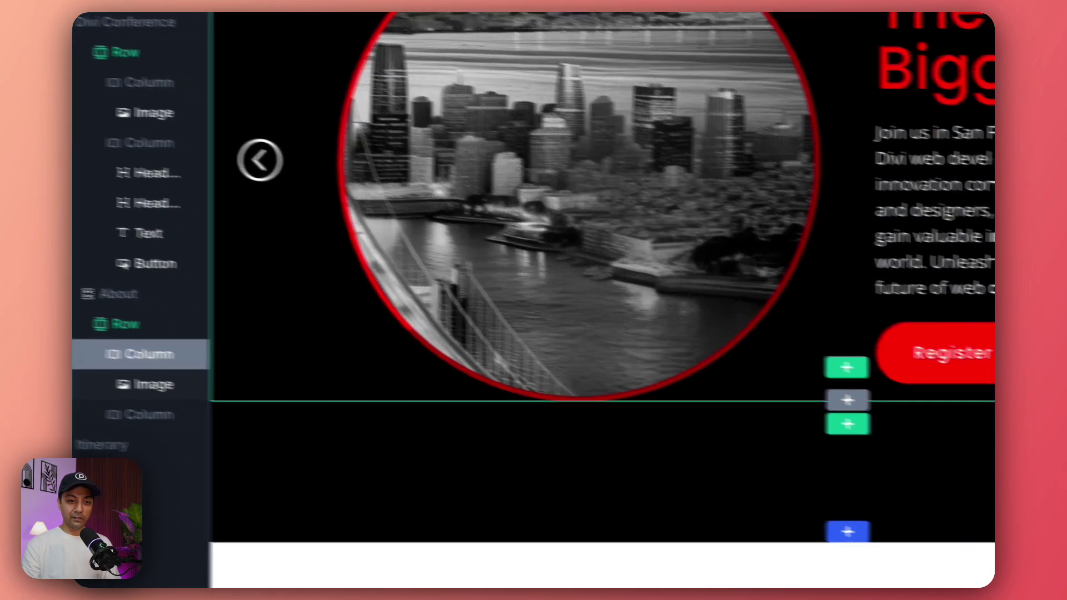
{"action": "left_click", "coordinate": [821, 133]}
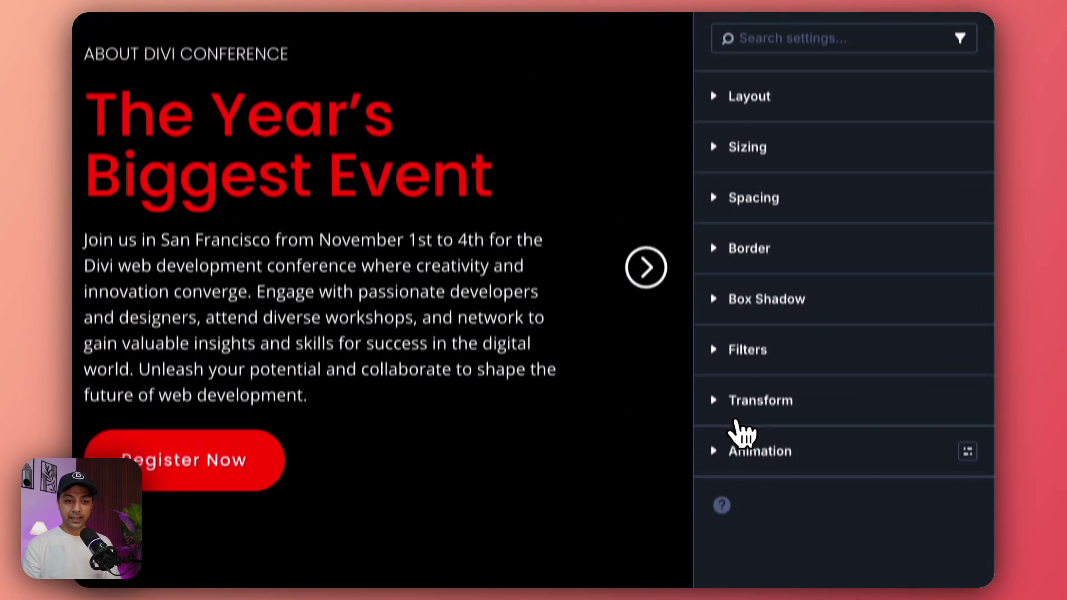
{"action": "left_click", "coordinate": [744, 444]}
{"action": "scroll", "coordinate": [778, 408], "scroll_direction": "down", "scroll_amount": 2}
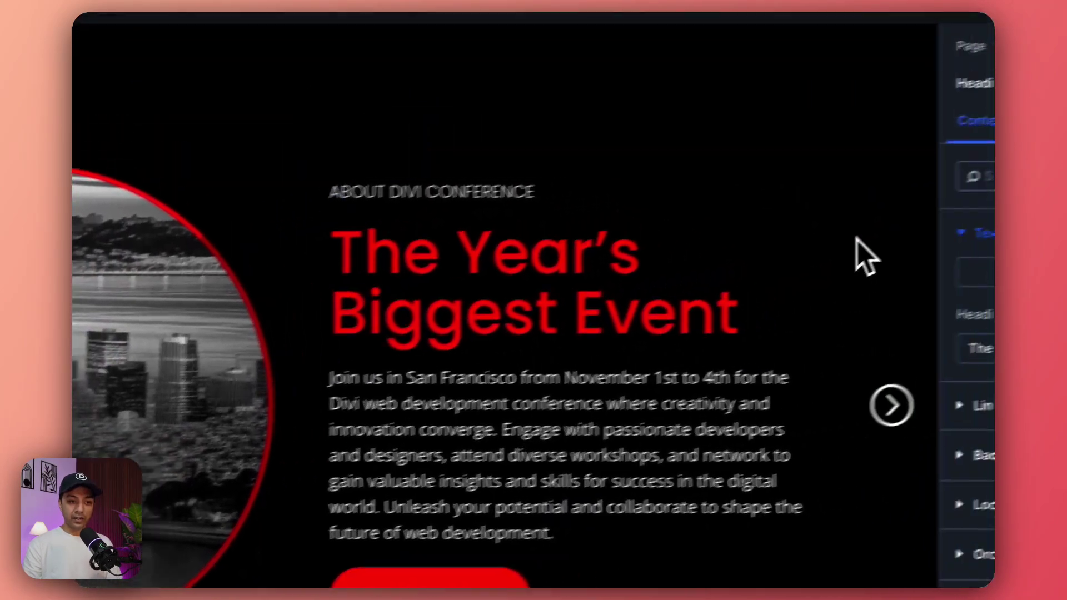
{"action": "left_click", "coordinate": [832, 155]}
{"action": "left_click", "coordinate": [717, 566]}
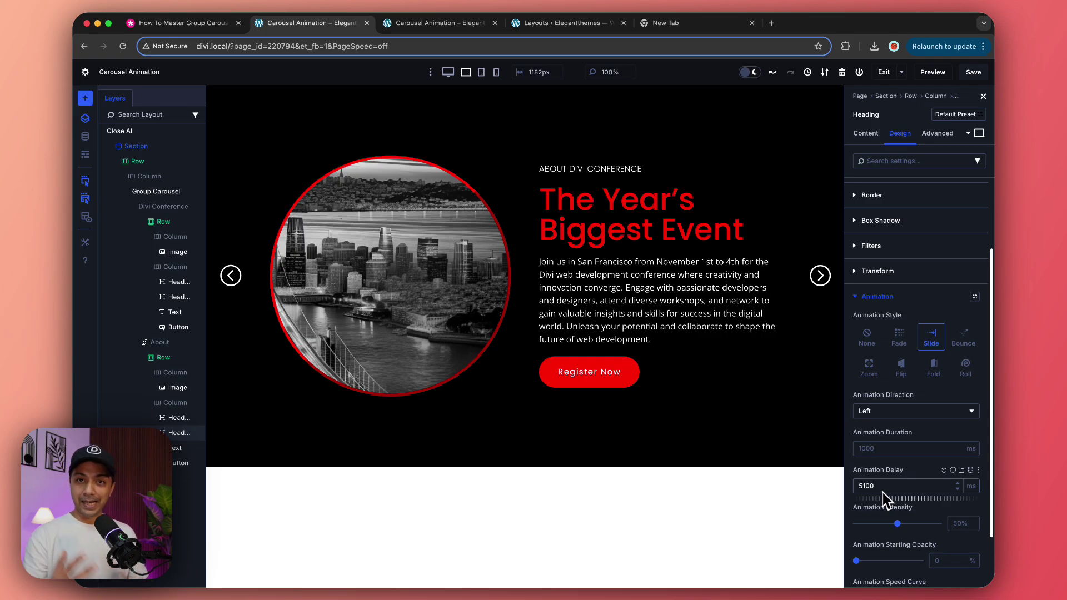
- Select the About group in the Layers panel to show its Group settings
{"action": "left_click", "coordinate": [157, 342]}
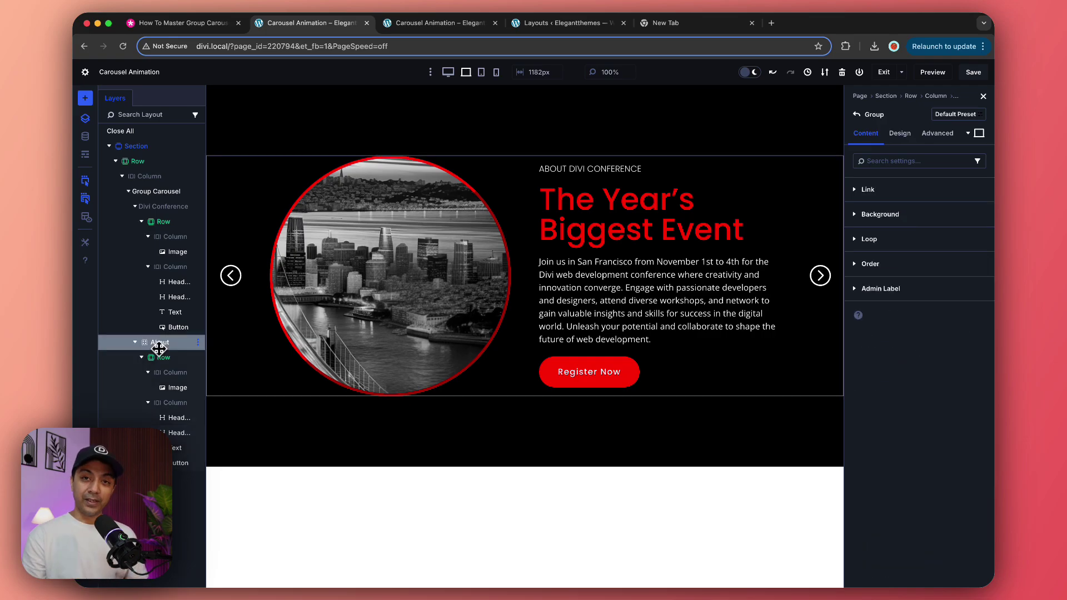